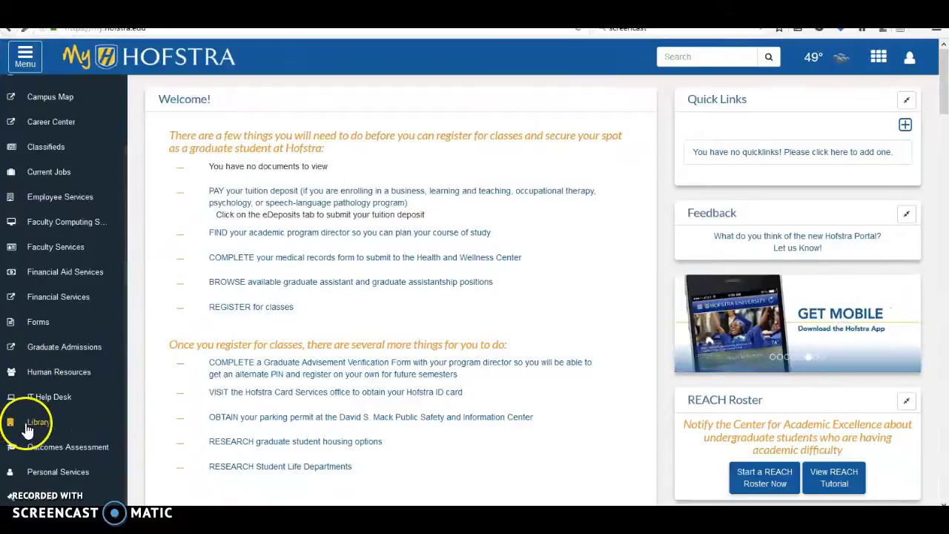
Open the university library's home page from the portal and go to its OneSearch section.
left_click(35, 429)
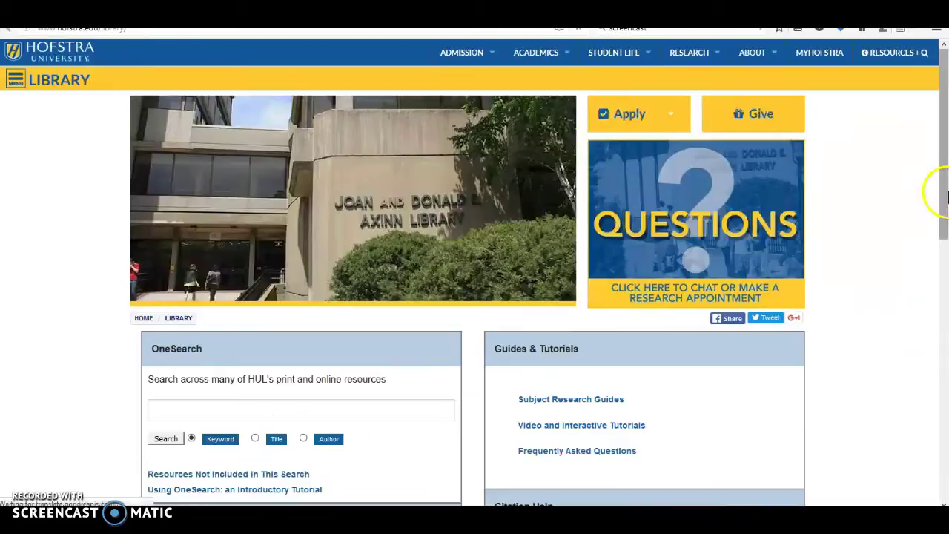
left_click_drag(944, 195, 944, 270)
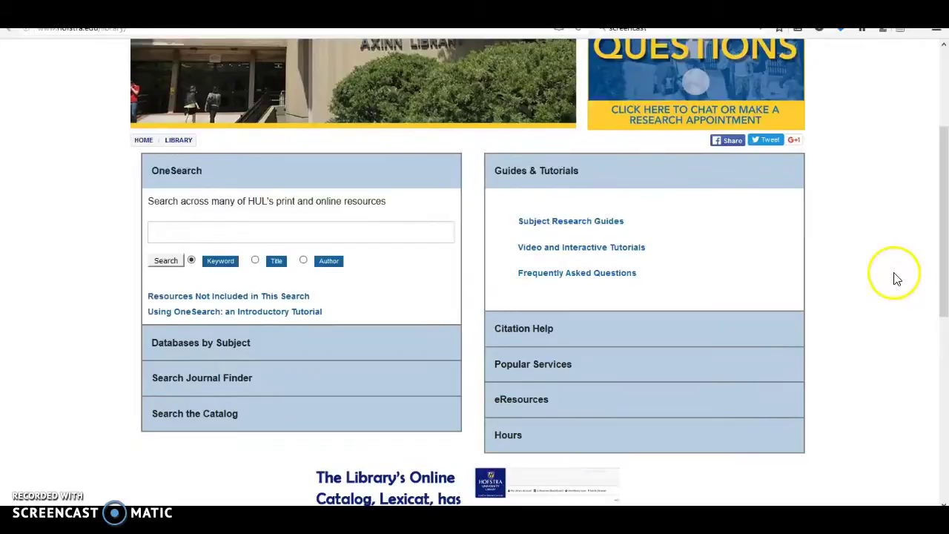
left_click(184, 233)
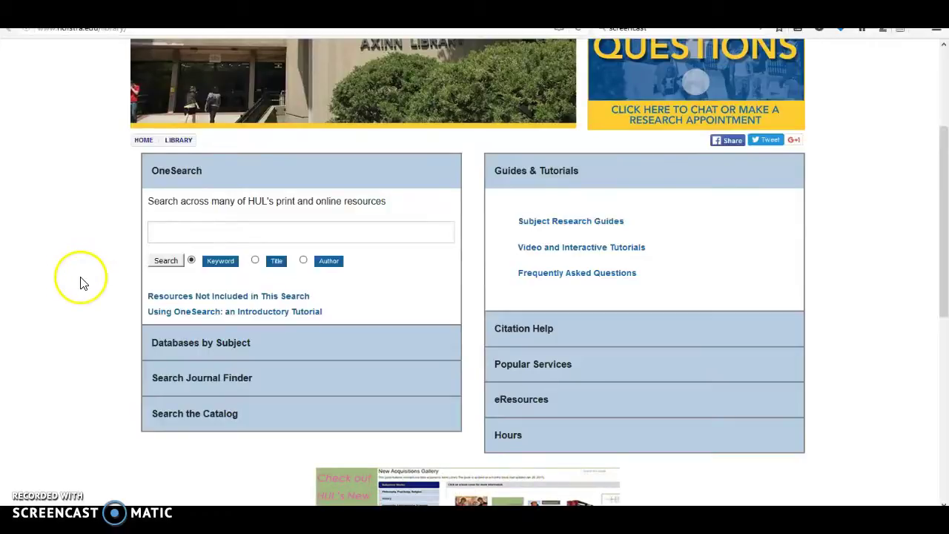
List the library's databases for the subject category Education.
left_click(173, 346)
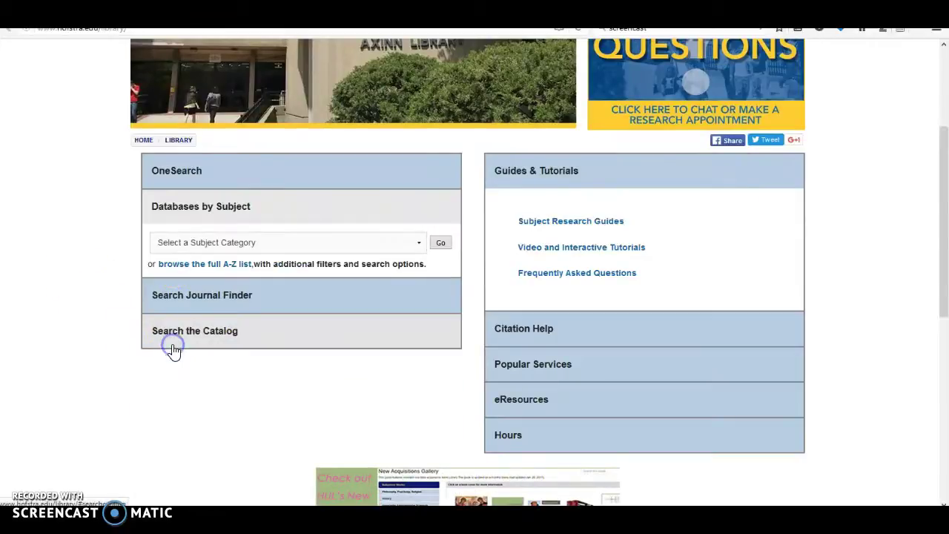
left_click(201, 250)
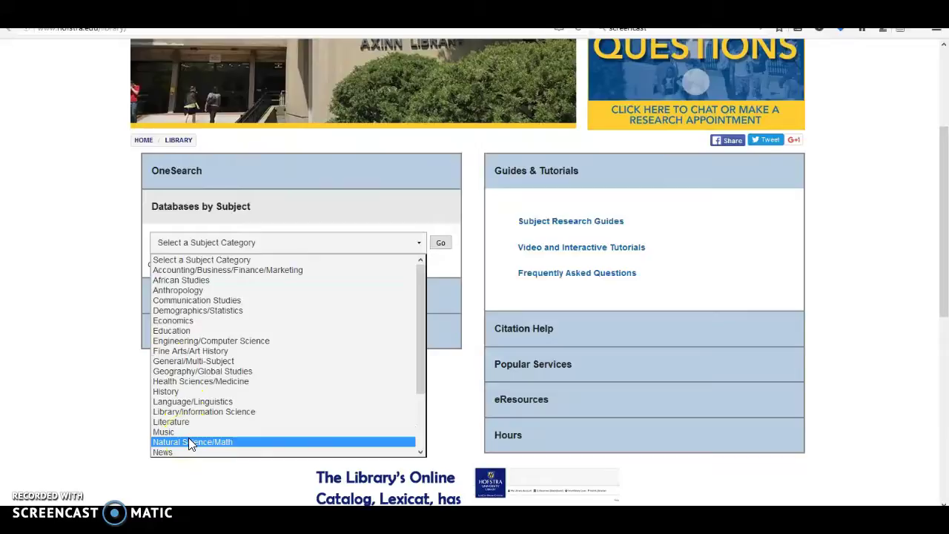
left_click(177, 333)
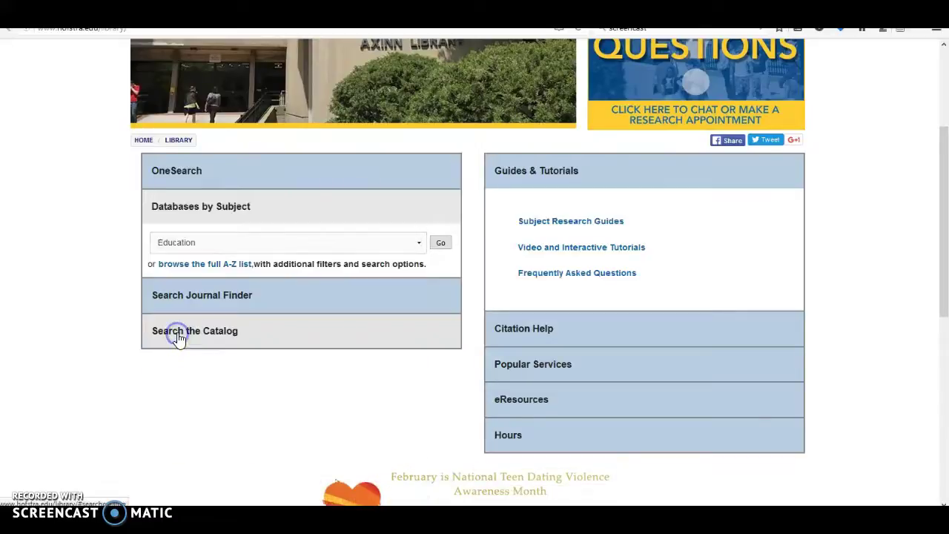
left_click(440, 245)
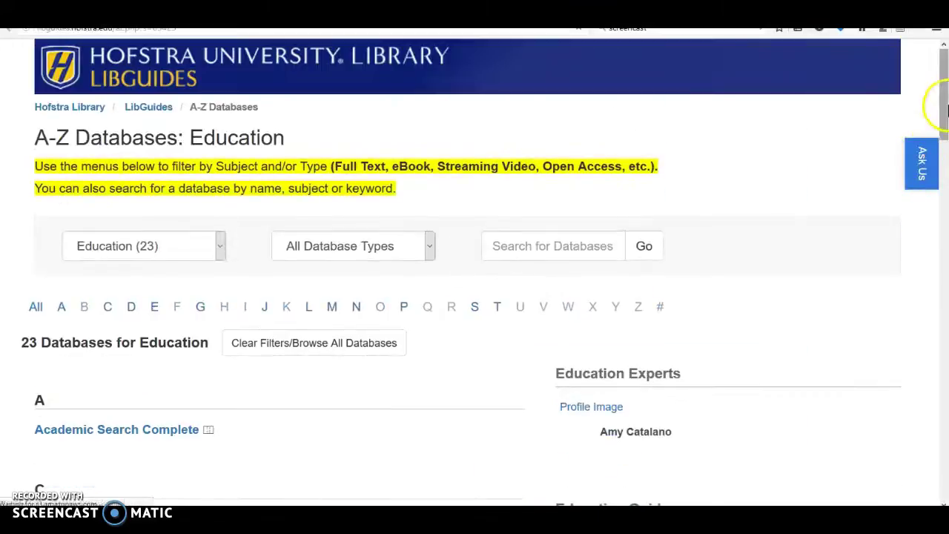
Look through the Education database list and open Academic Search Complete.
scroll(934, 167, "down", 4)
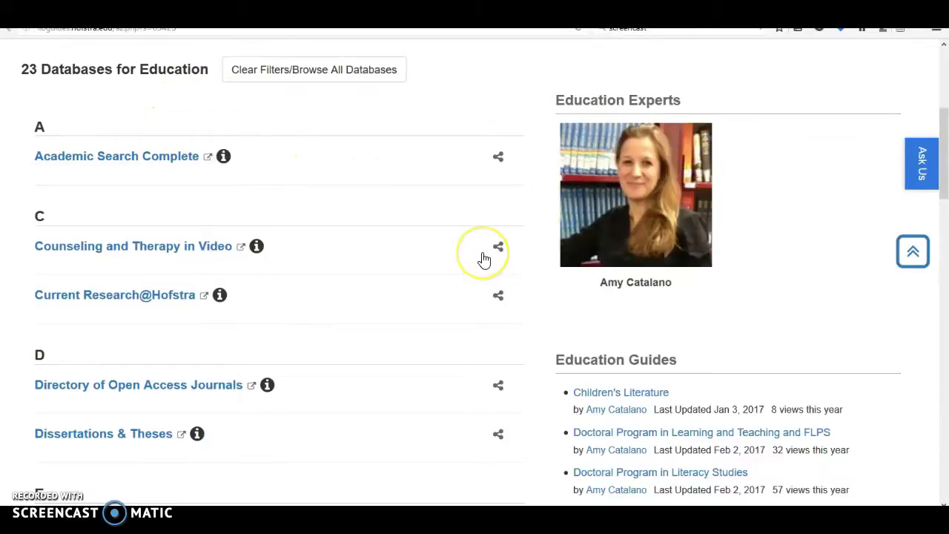
left_click_drag(940, 180, 944, 208)
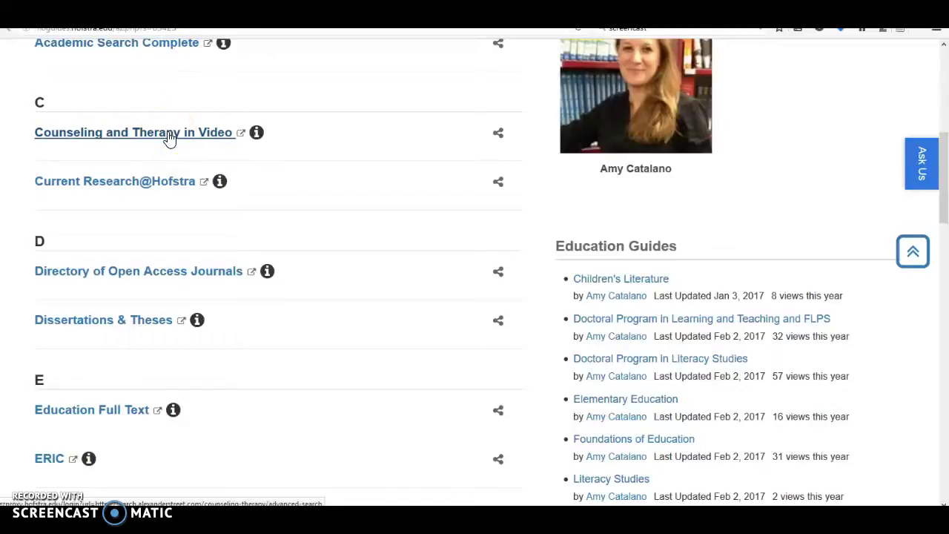
left_click(66, 333)
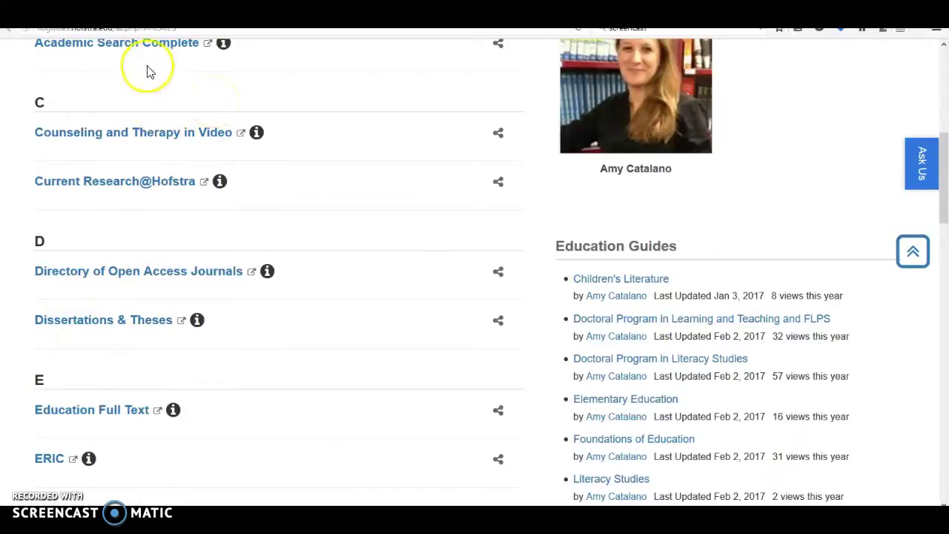
left_click(165, 46)
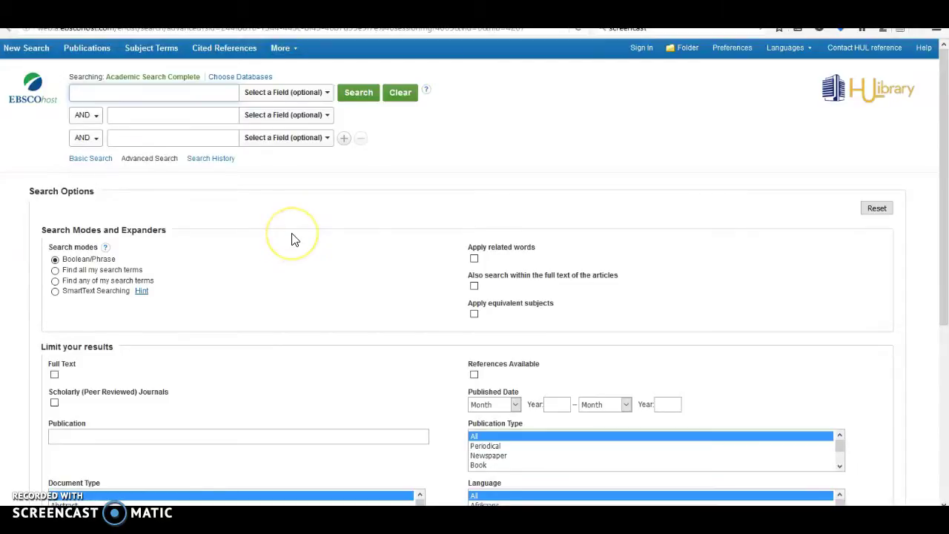
Add ERIC, Education Full Text (H.W. Wilson), PsycARTICLES and PsycINFO to the databases being searched alongside Academic Search Complete.
left_click(226, 80)
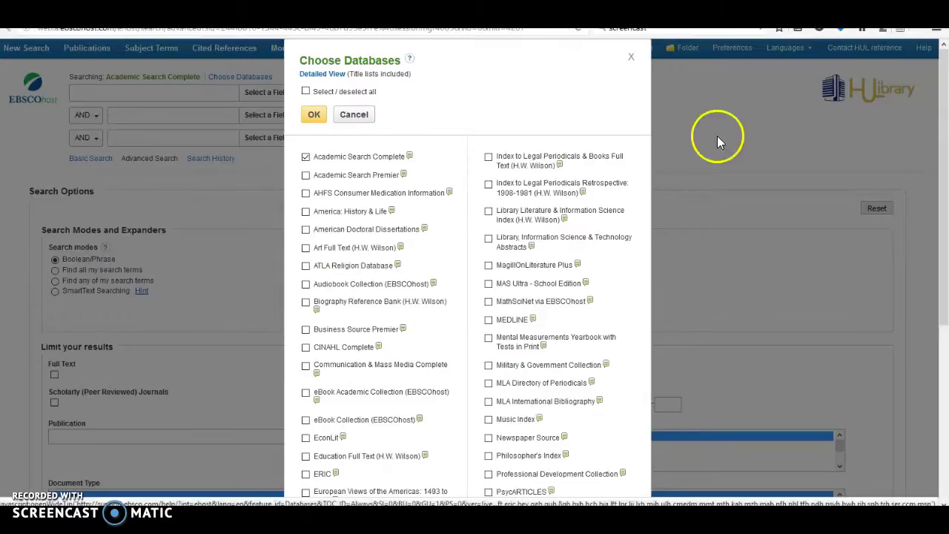
left_click_drag(946, 118, 947, 187)
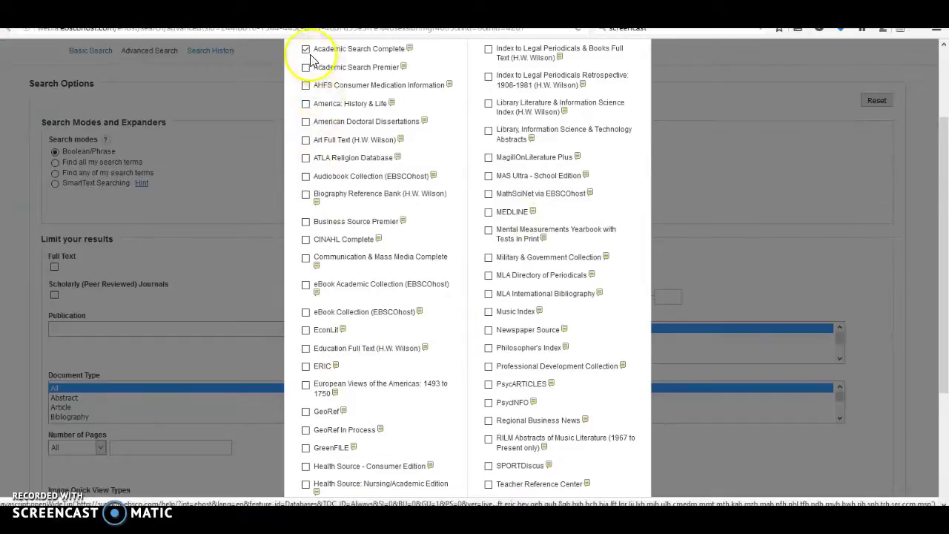
left_click(306, 367)
left_click(306, 348)
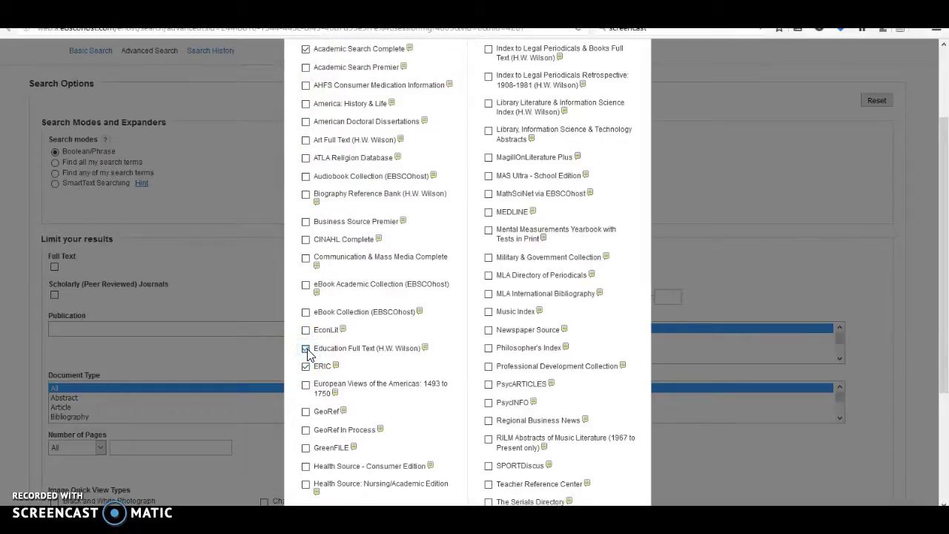
left_click(488, 384)
left_click(489, 402)
left_click(945, 318)
left_click_drag(945, 317, 946, 341)
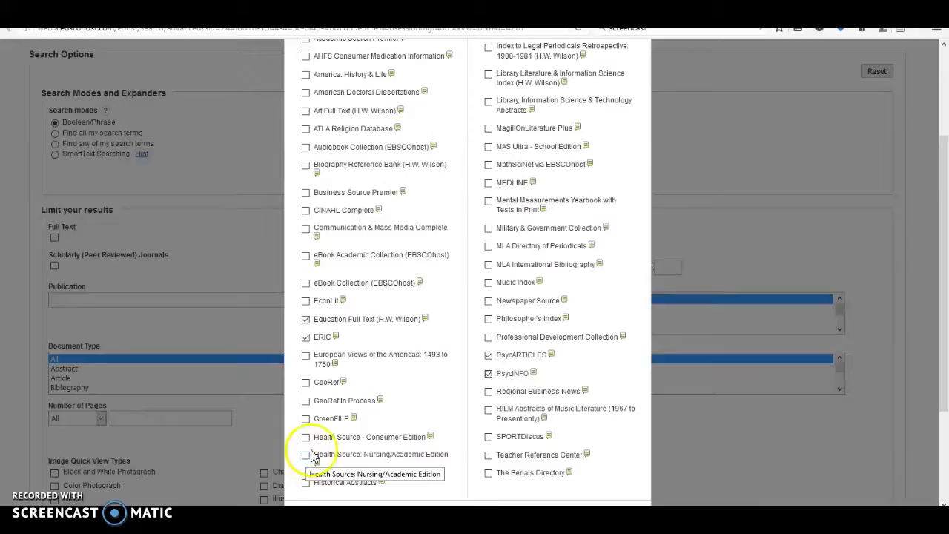
left_click(489, 438)
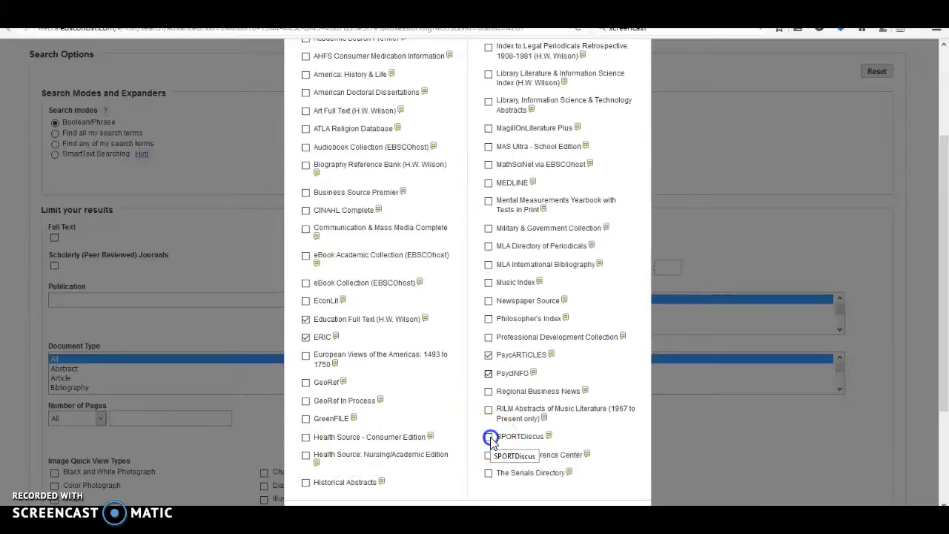
left_click(306, 459)
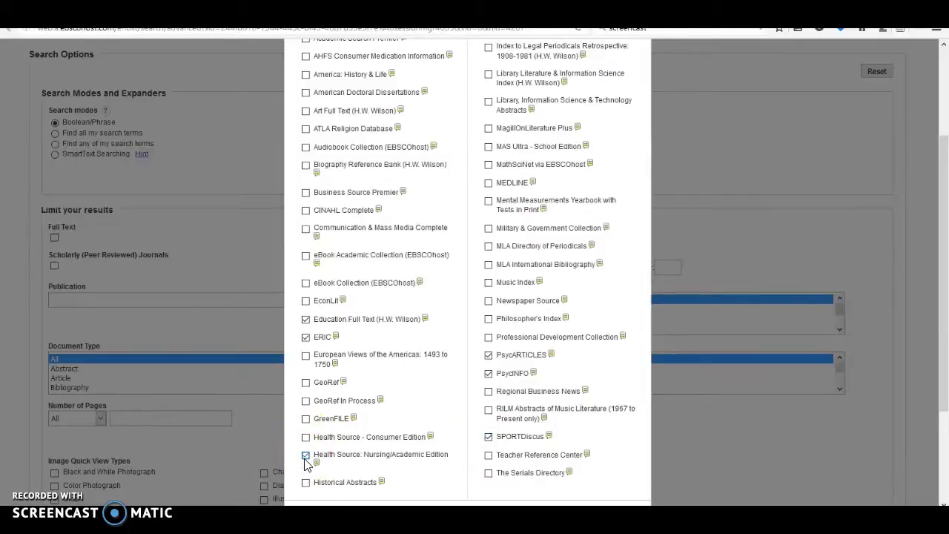
left_click(306, 458)
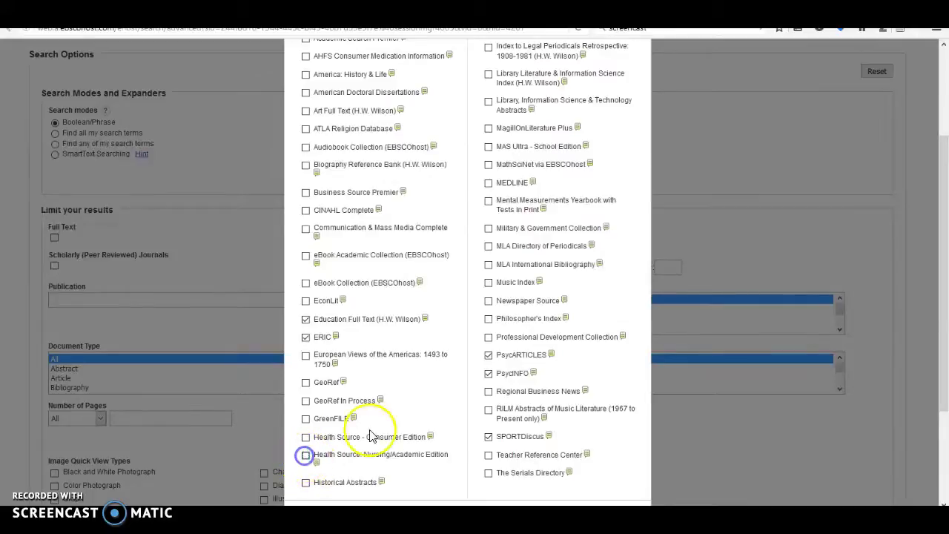
left_click(489, 437)
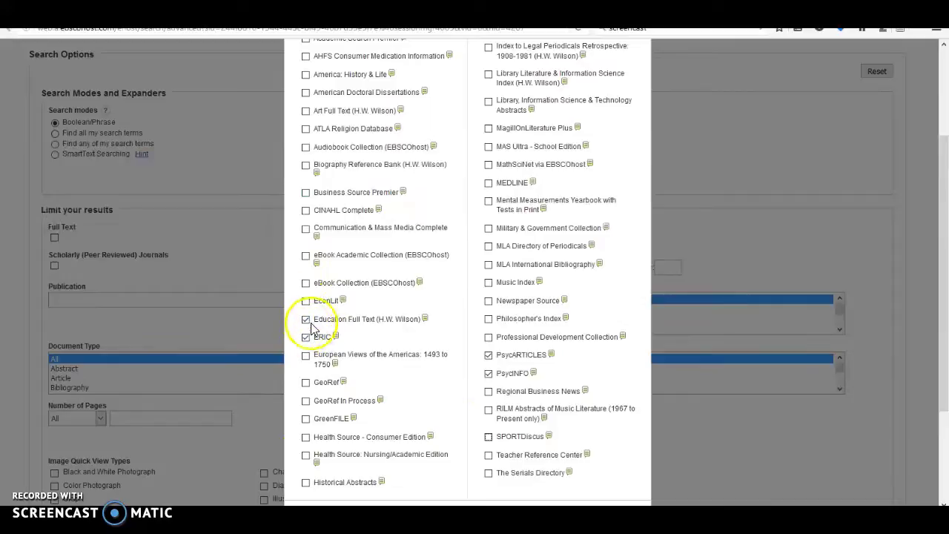
Apply the database selection and enter "technology" AND "young children" as the first two search terms.
left_click_drag(945, 280, 945, 352)
left_click(314, 412)
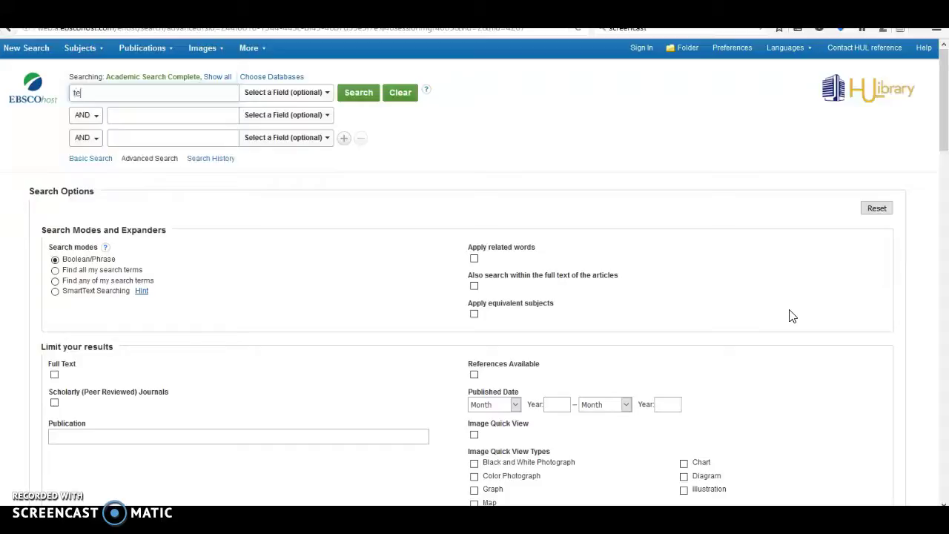
type("chnology")
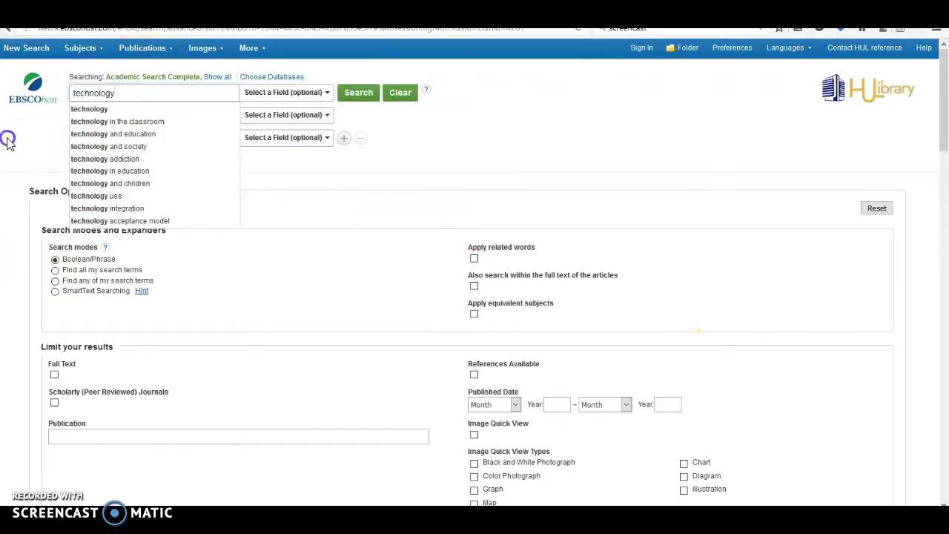
left_click(121, 116)
type("youn")
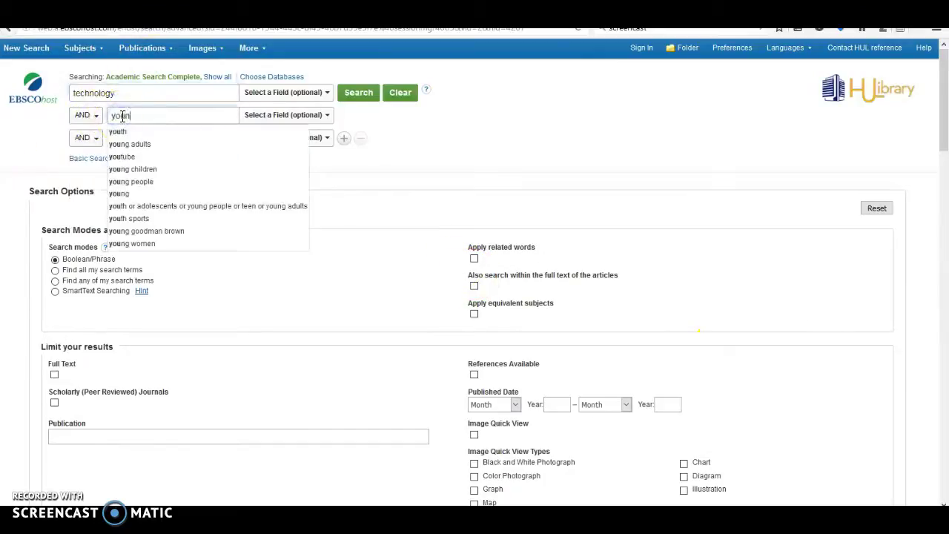
type("g children")
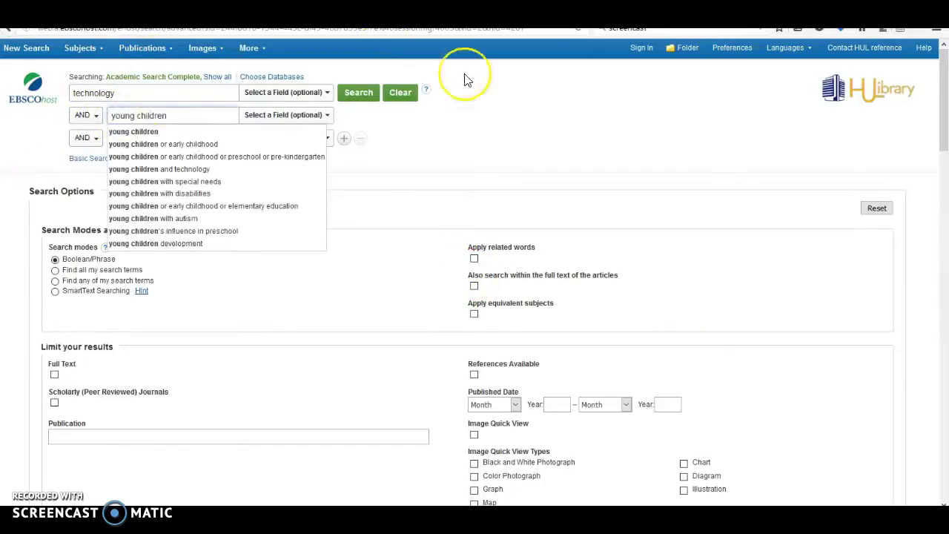
left_click(492, 140)
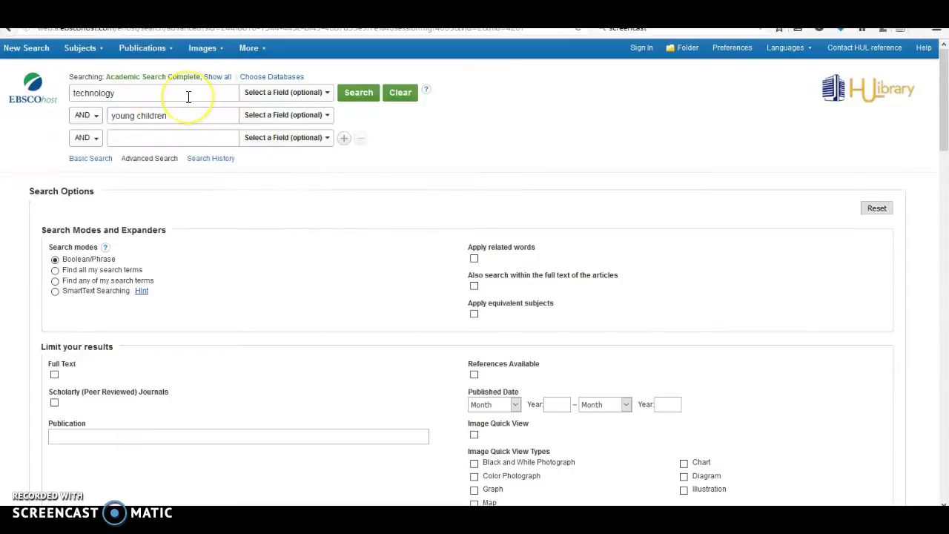
left_click(330, 289)
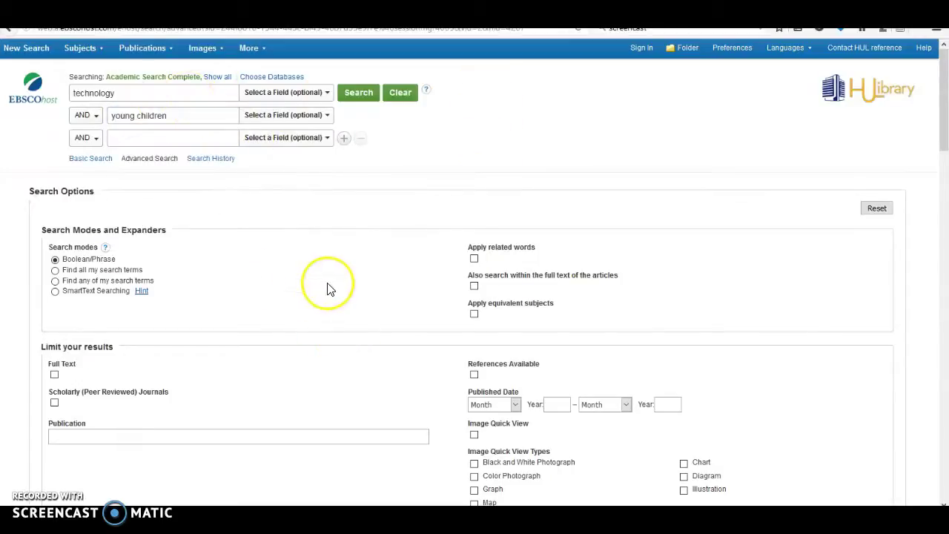
Limit the search to Scholarly (Peer Reviewed) Journals and run it.
left_click(55, 405)
left_click(79, 379)
left_click(305, 348)
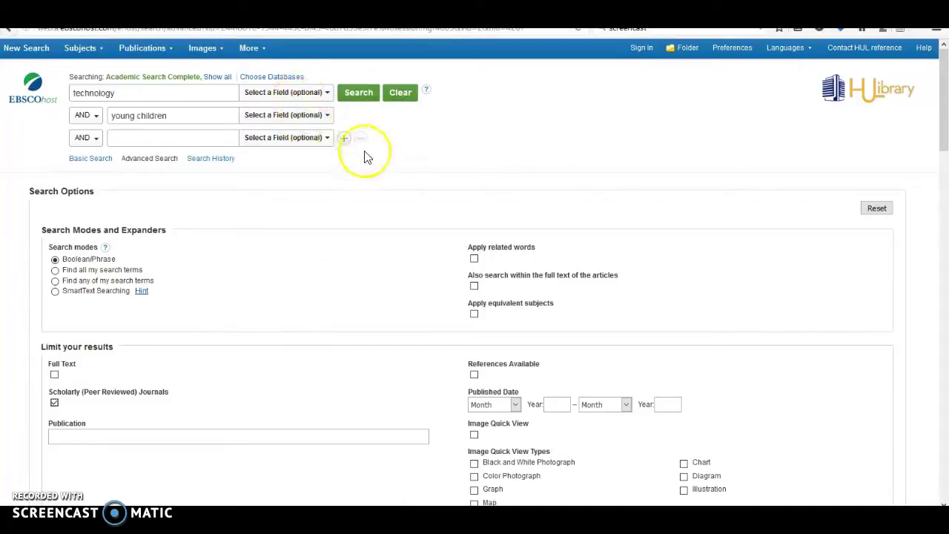
left_click(356, 101)
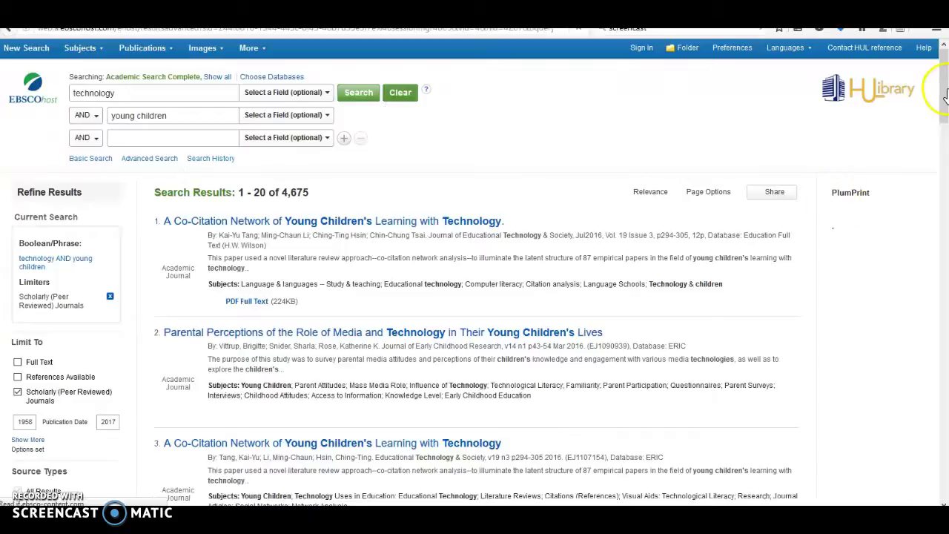
Narrow the search by adding "ipads" as the third AND term and rerun it.
scroll(945, 89, "down", 2)
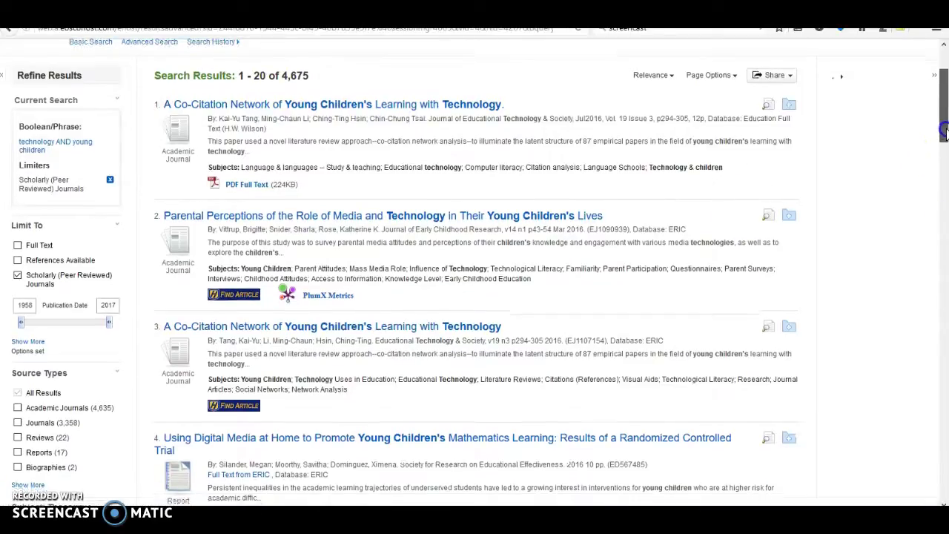
left_click_drag(944, 132, 946, 100)
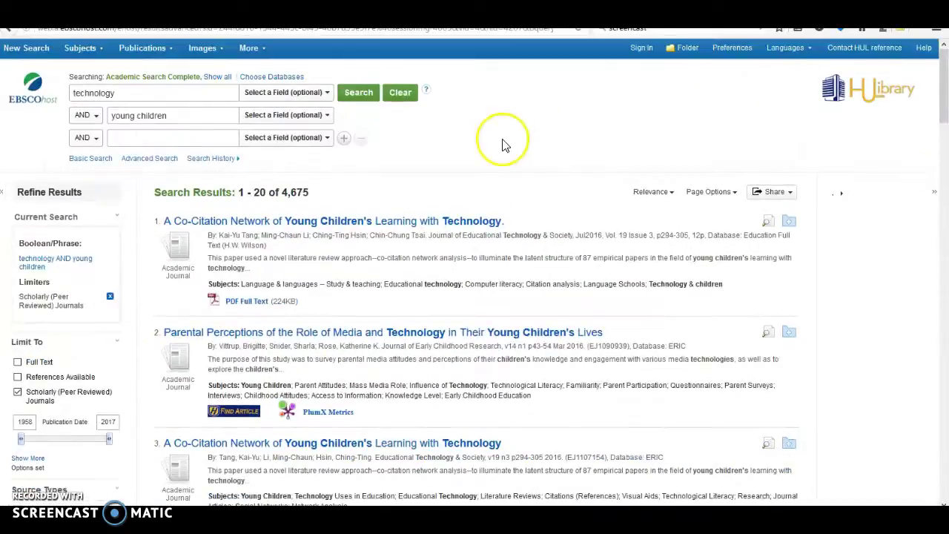
left_click(188, 139)
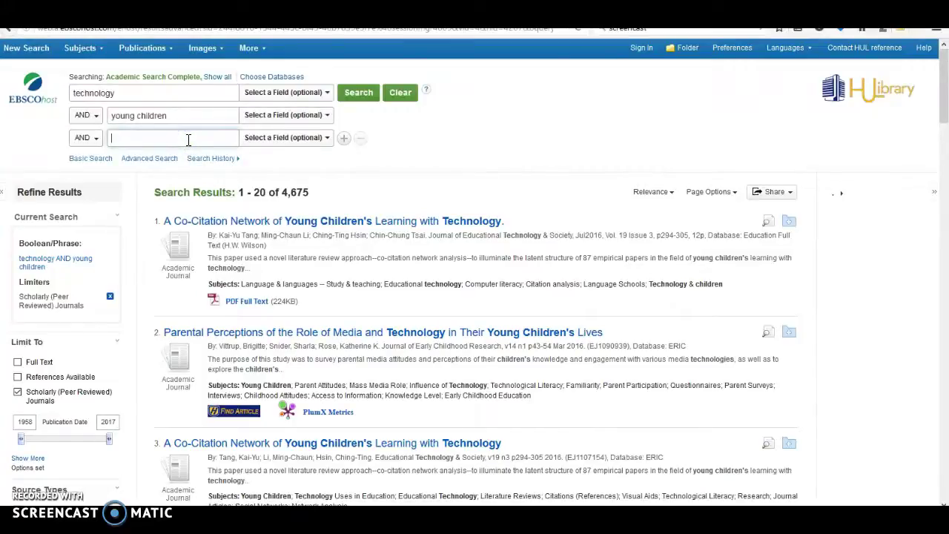
type("ipads")
left_click(371, 97)
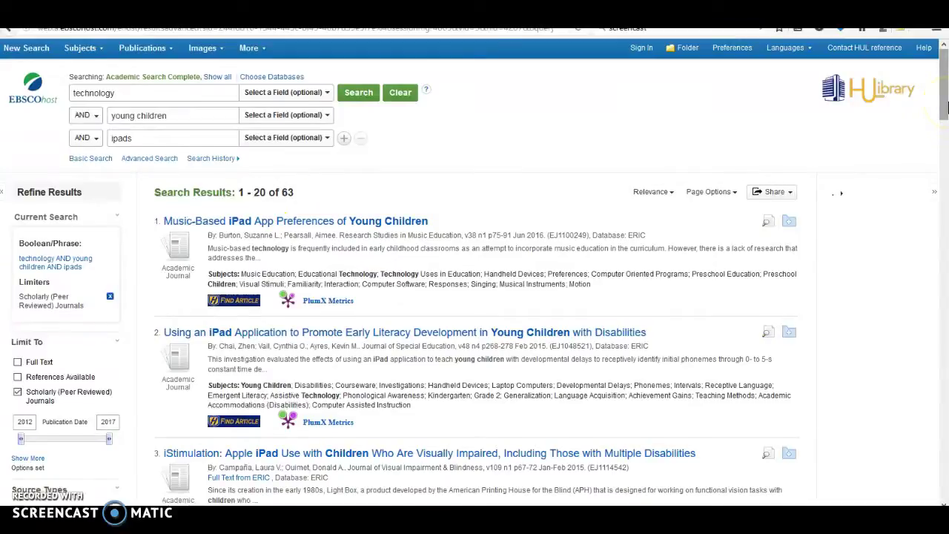
Examine the narrowed article results and the publication date limiter.
left_click_drag(942, 108, 943, 119)
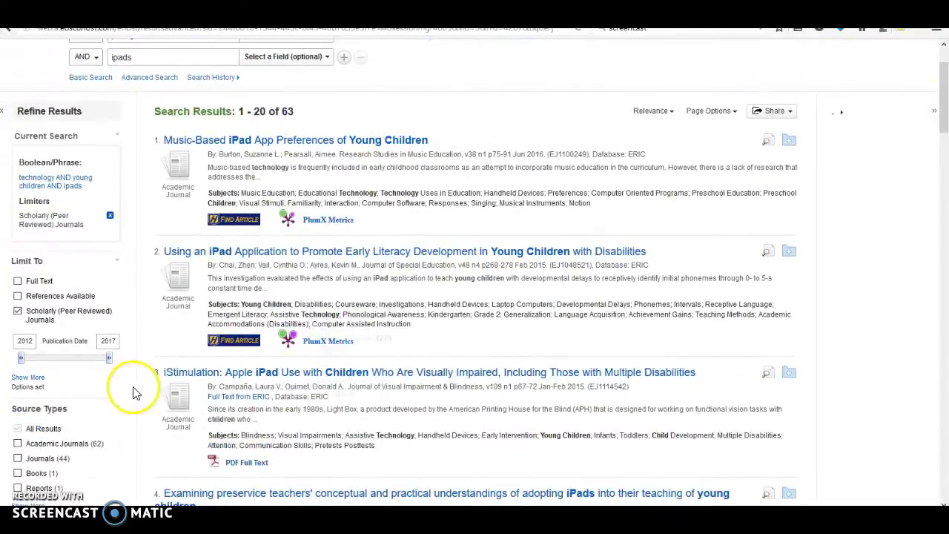
left_click(32, 343)
left_click(23, 342)
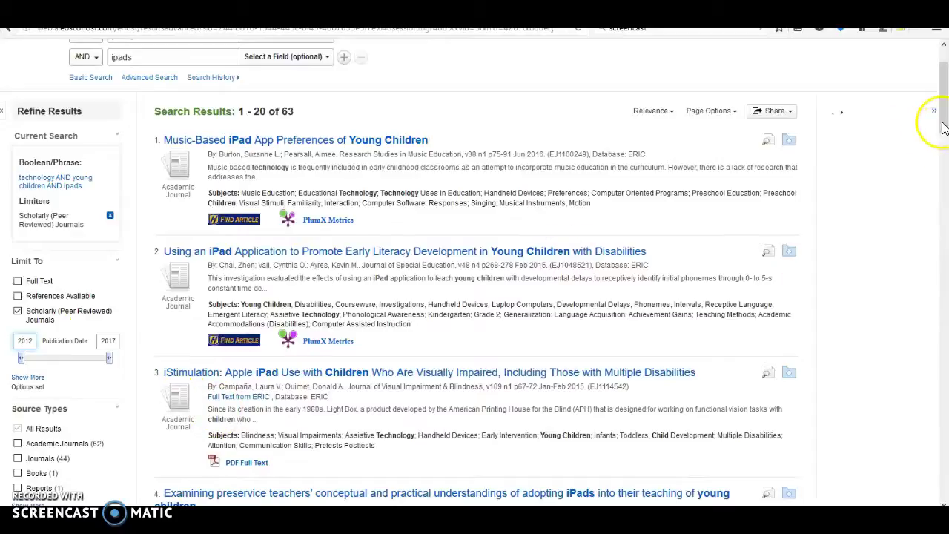
scroll(943, 127, "up", 2)
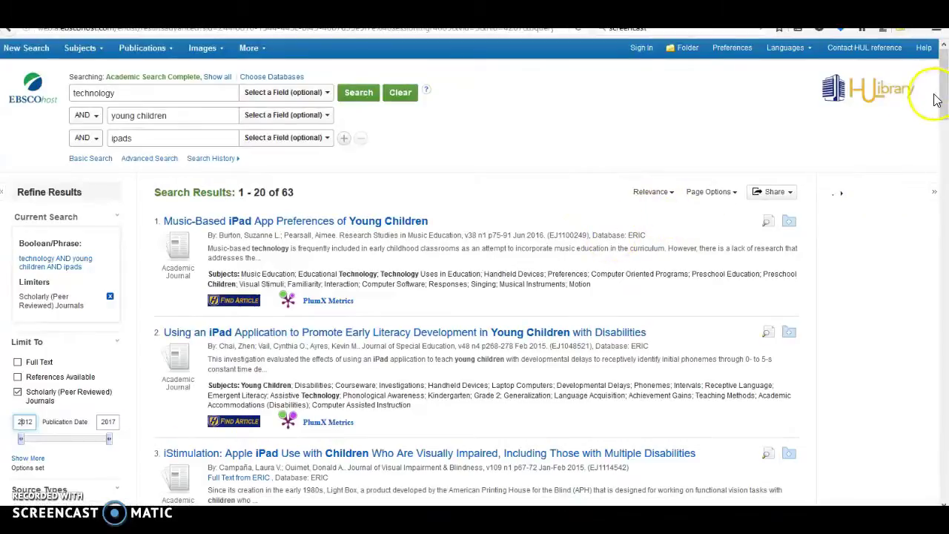
mouse_move(946, 96)
left_mouse_down()
mouse_move(946, 131)
mouse_move(946, 110)
left_mouse_up()
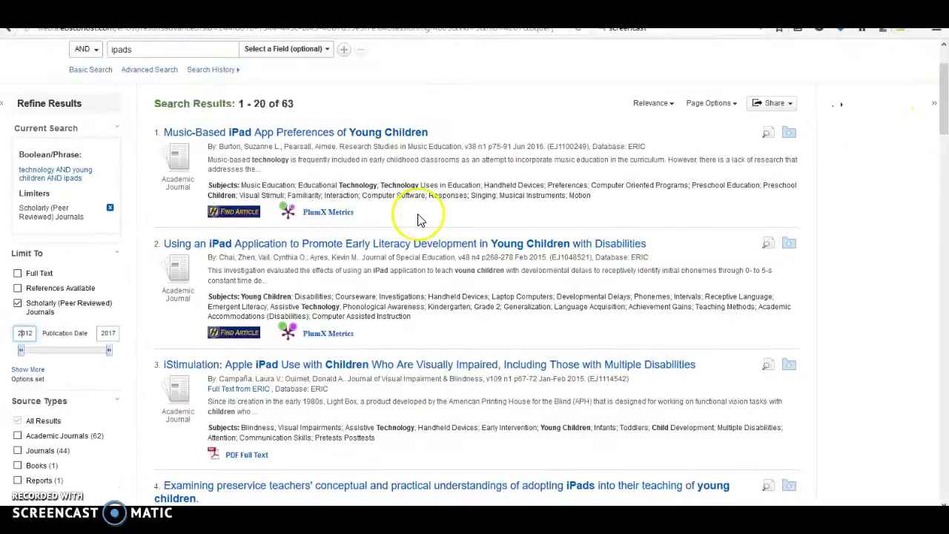
Open the detailed record of "Music-Based iPad App Preferences of Young Children" and review its abstract and publication details.
left_click(380, 133)
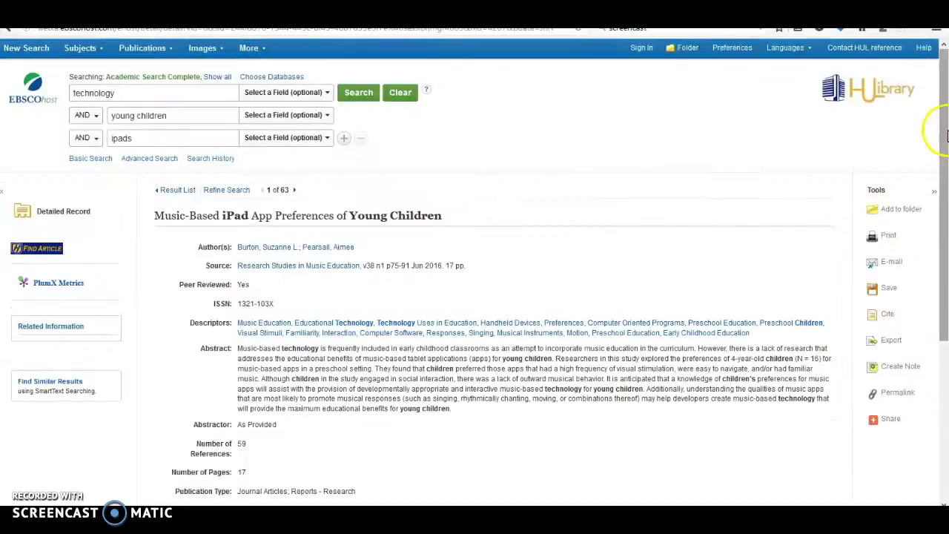
scroll(945, 196, "down", 2)
left_click_drag(946, 198, 946, 197)
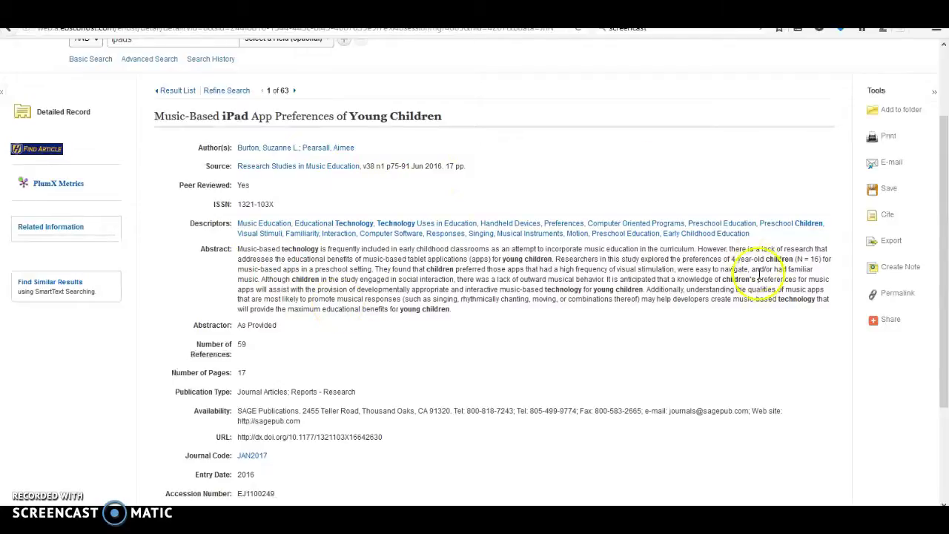
Display the article's citation formats and find the APA reference in the list.
left_click(887, 220)
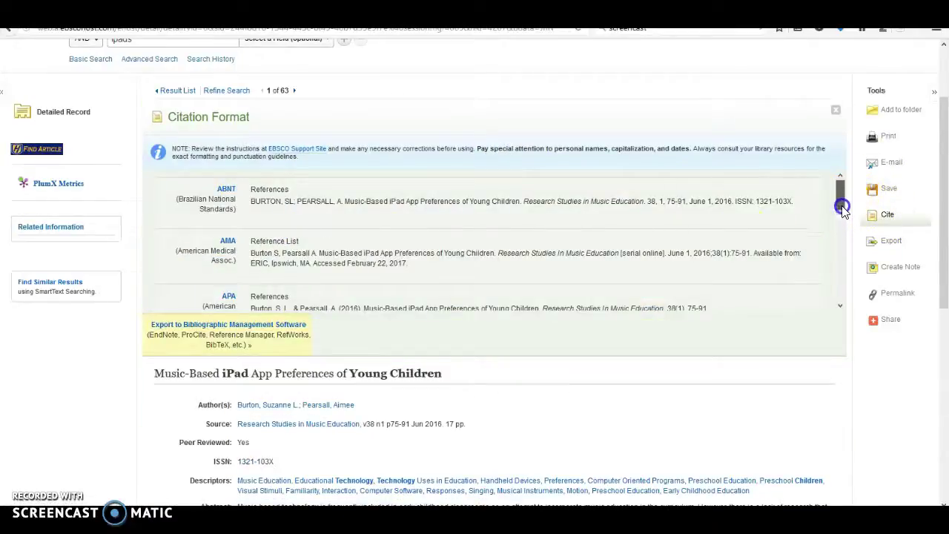
left_click_drag(841, 202, 840, 212)
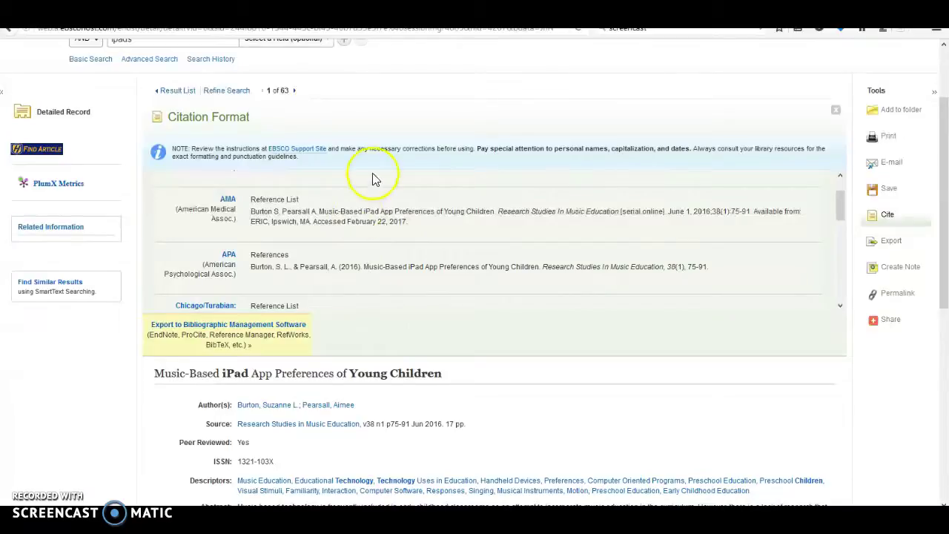
left_click_drag(942, 219, 944, 382)
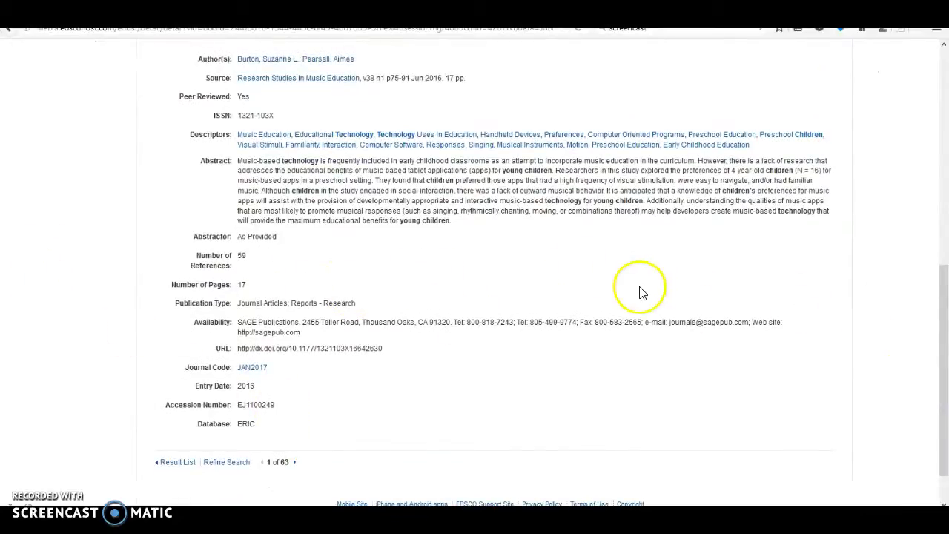
Look up the article's full text sources through Find Article and open the full text from Sage.
left_click_drag(944, 363, 945, 201)
mouse_move(87, 154)
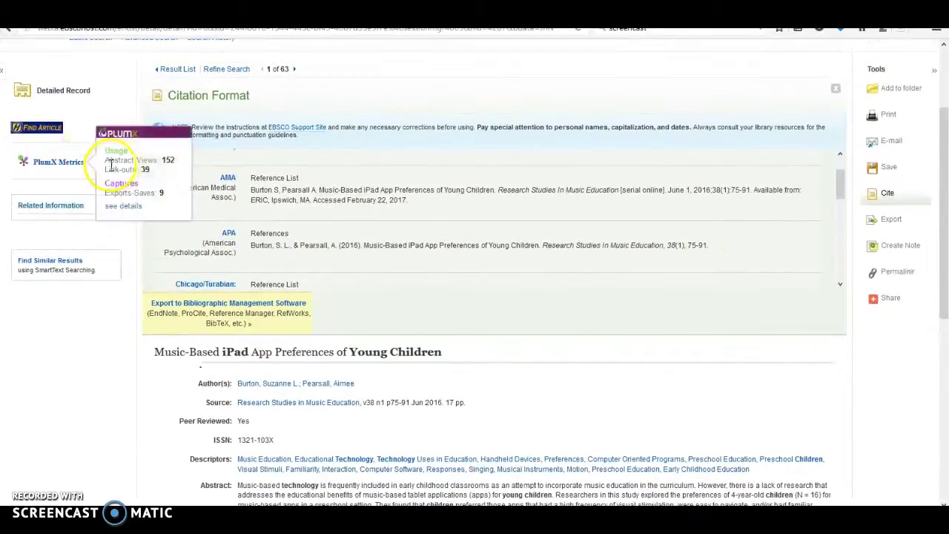
left_click(45, 136)
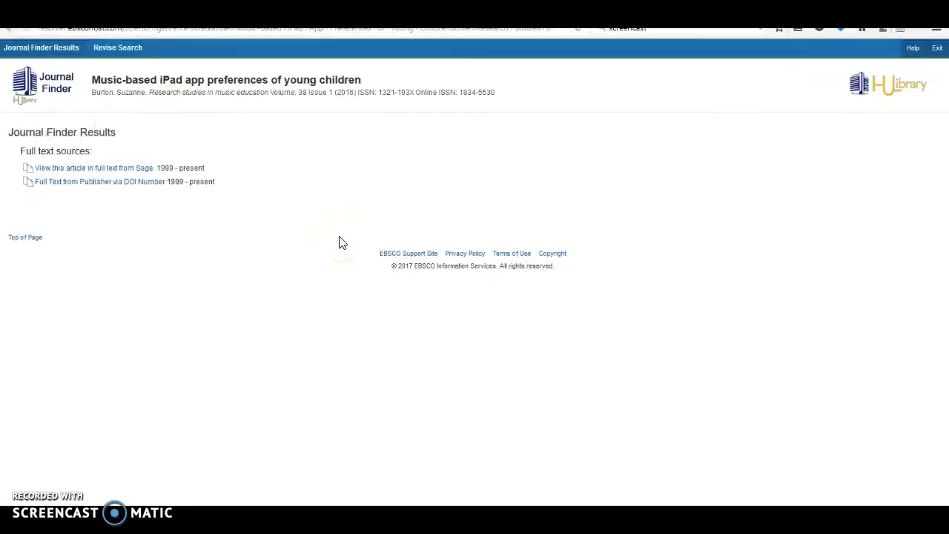
left_click(138, 175)
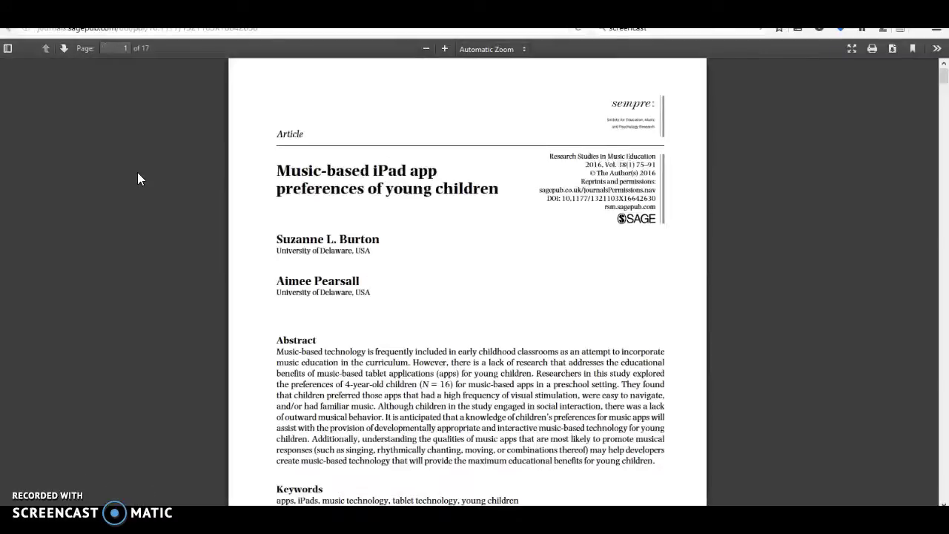
Close the full-text PDF and the Journal Finder results to return to the article's detailed record and search fields.
left_click(381, 236)
left_click(451, 9)
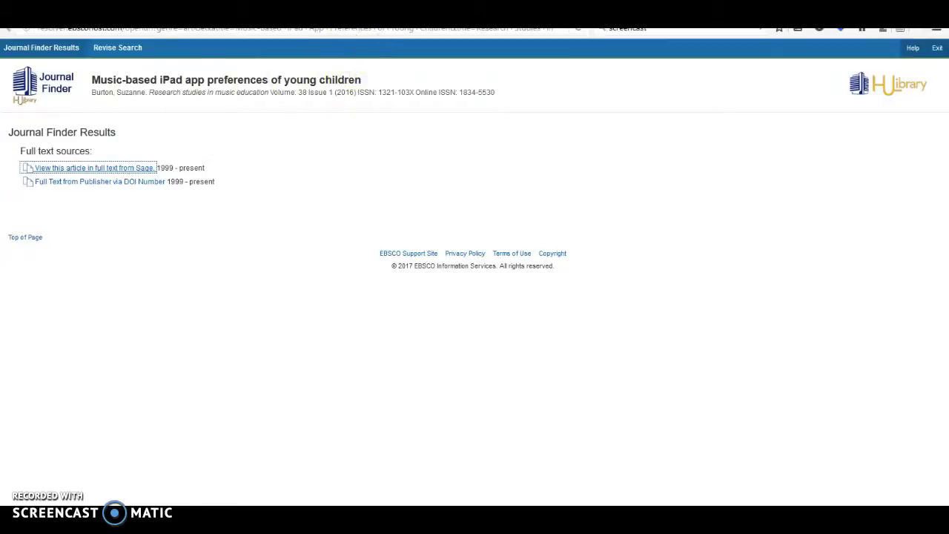
left_click(357, 13)
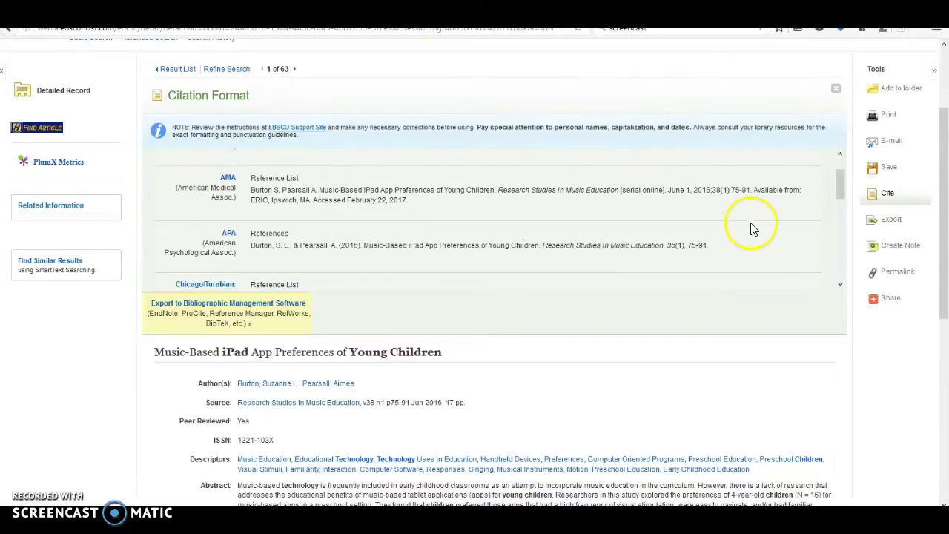
left_click_drag(946, 242, 947, 183)
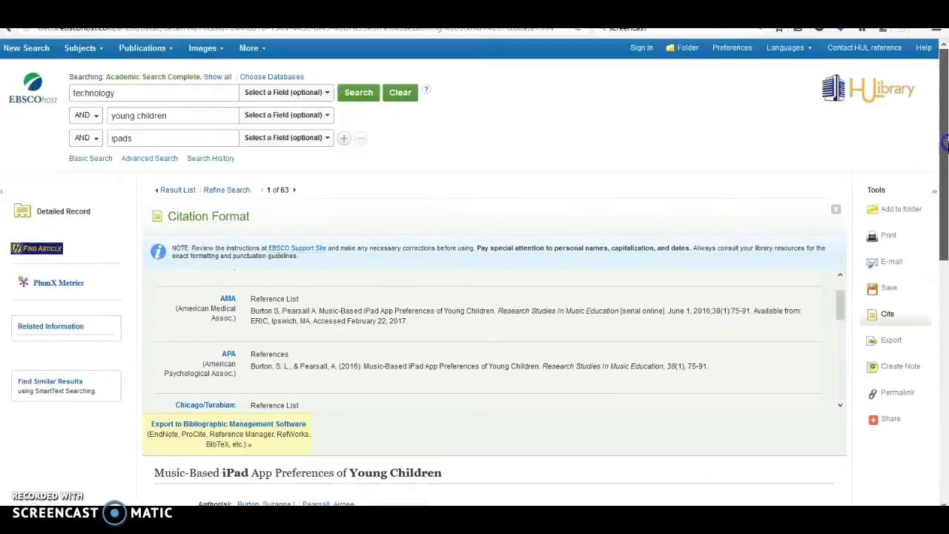